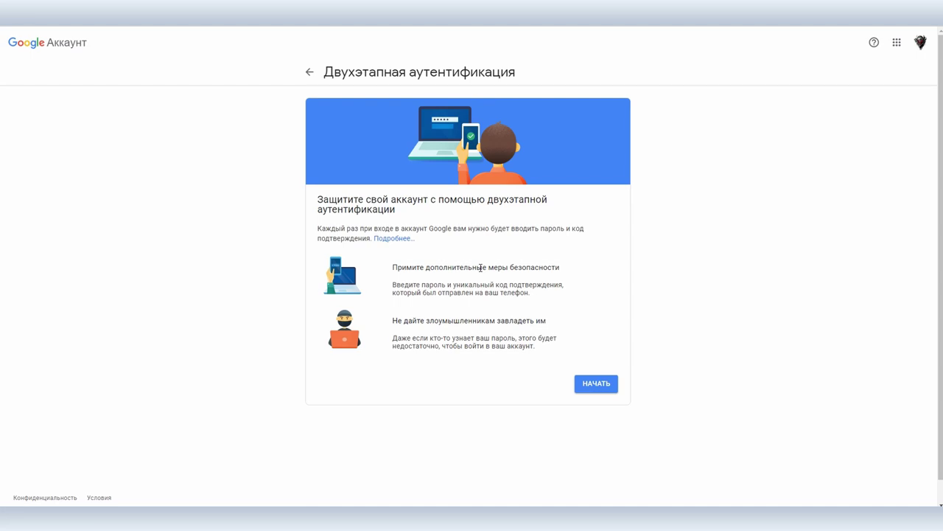
Start two-step verification setup from the Security page's introduction.
click(591, 385)
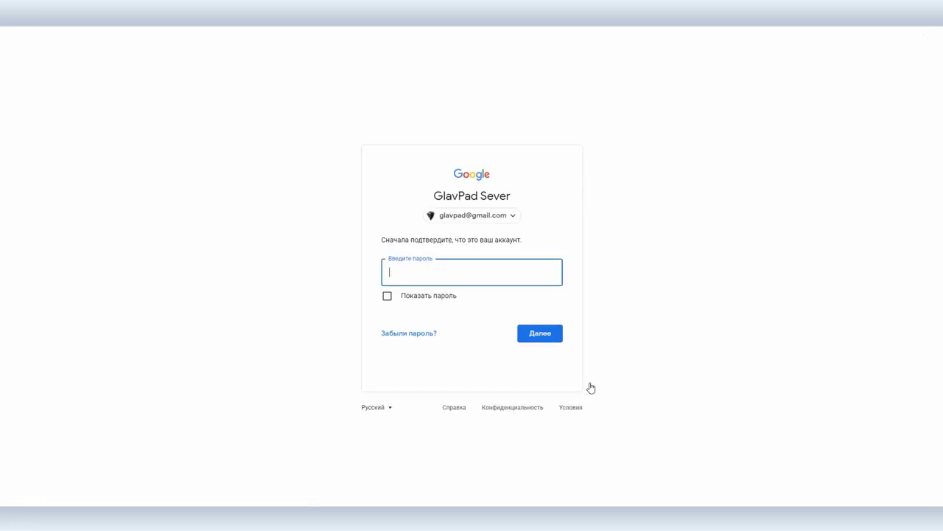
Re-enter the account password to reach the Galaxy S10+ prompt step, then list other options.
key(ctrl+v)
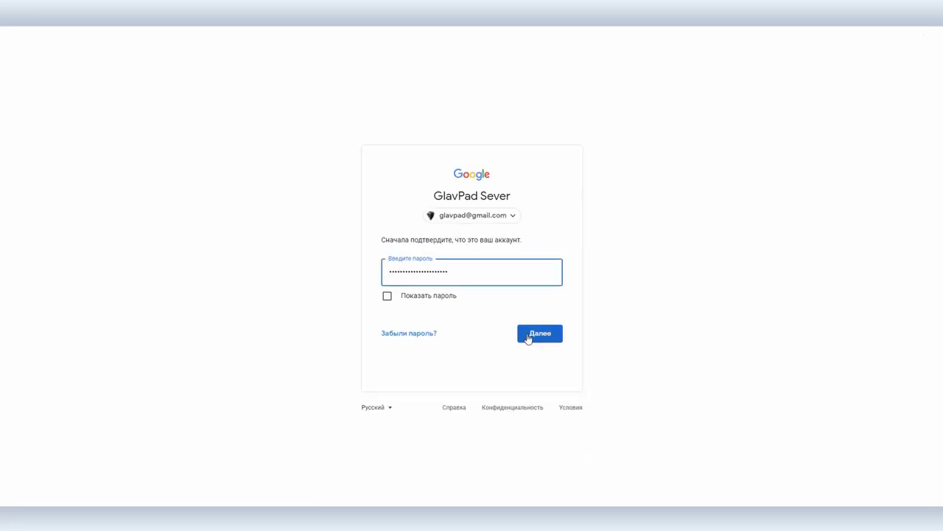
click(530, 333)
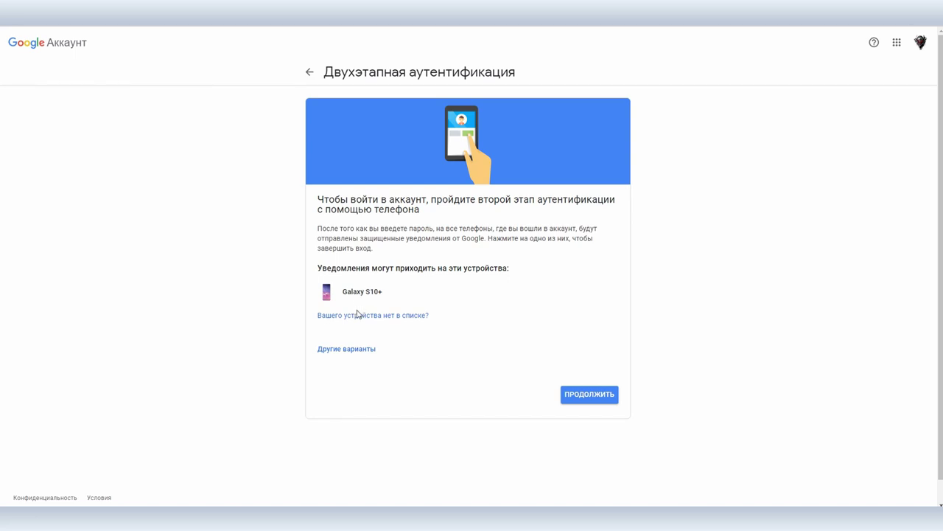
click(359, 349)
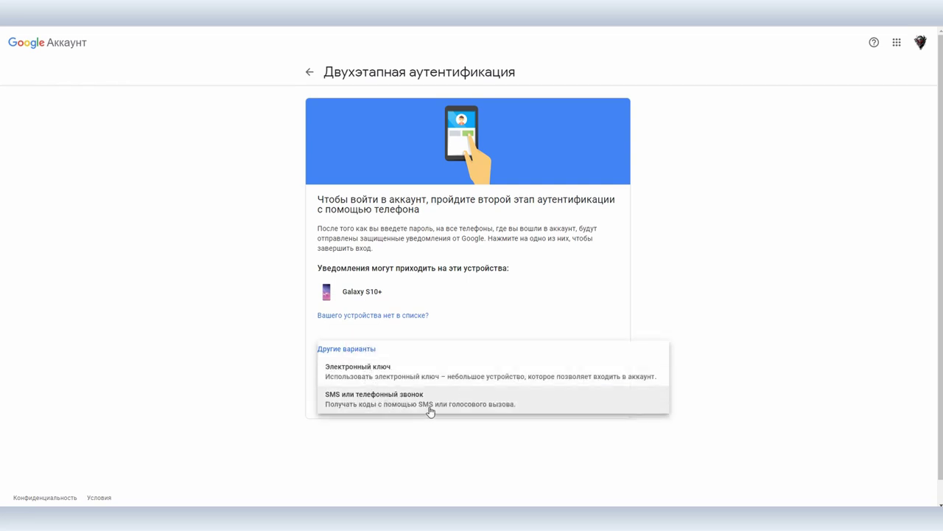
Keep Google prompts on the Galaxy S10+ and choose backup codes instead of a backup phone.
click(506, 325)
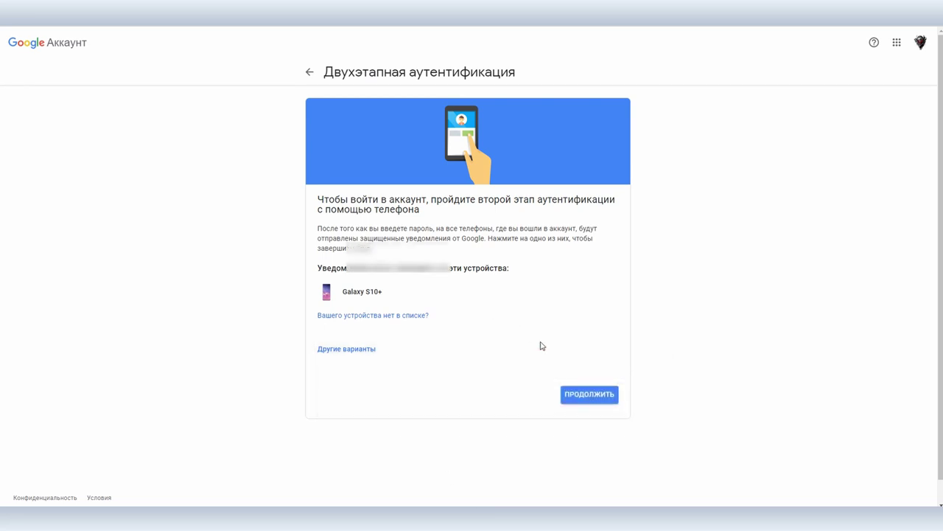
click(590, 399)
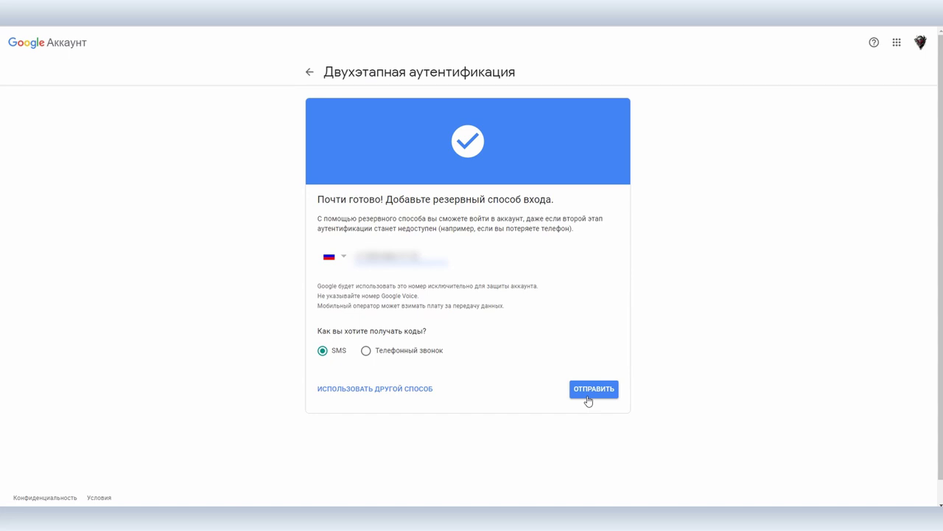
click(426, 390)
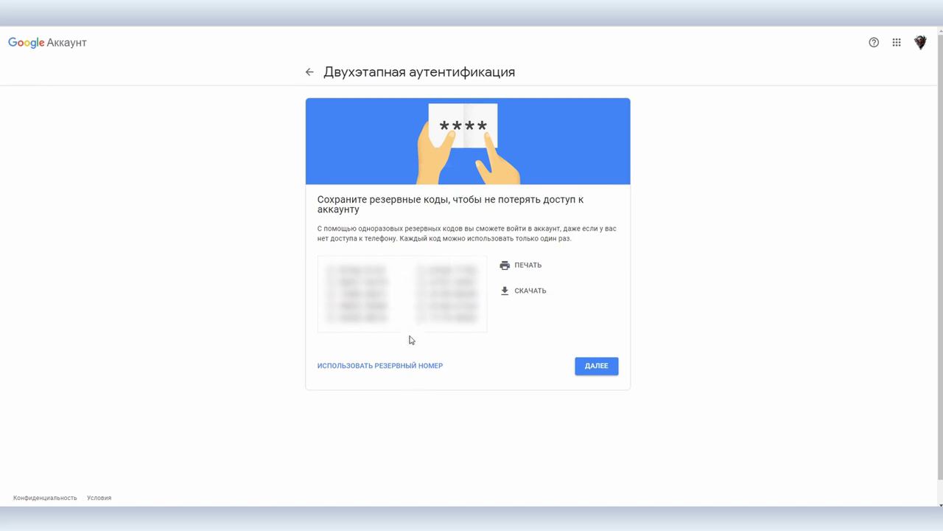
Download the one-time backup codes as a text file.
click(518, 292)
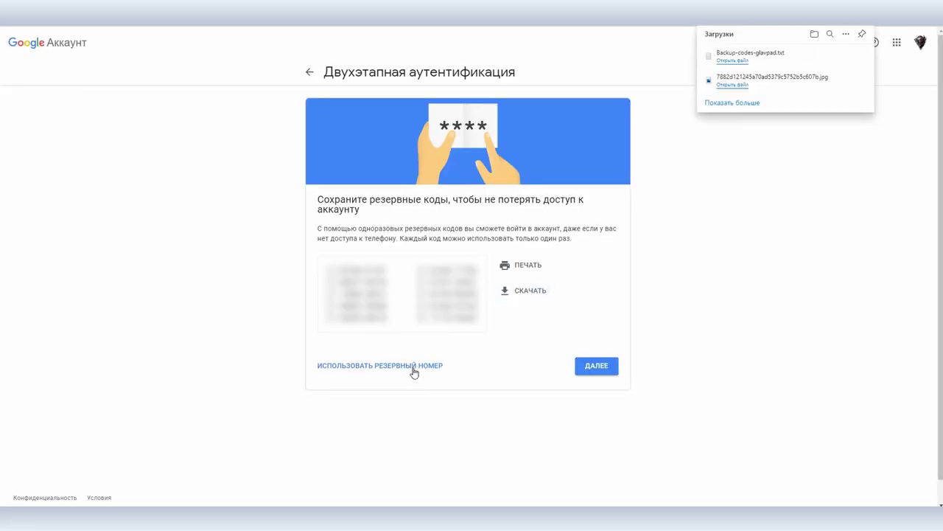
click(594, 366)
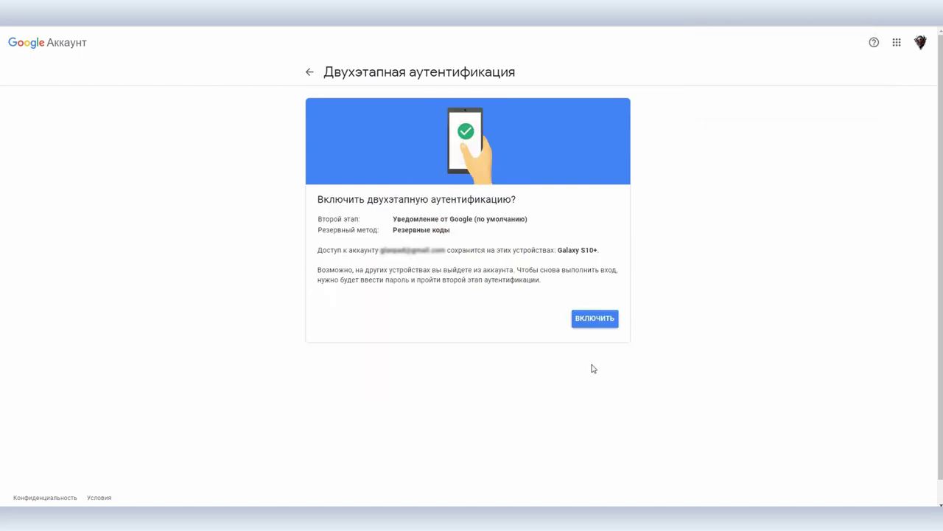
Turn on two-step verification and scroll down to the additional second-step options.
click(587, 318)
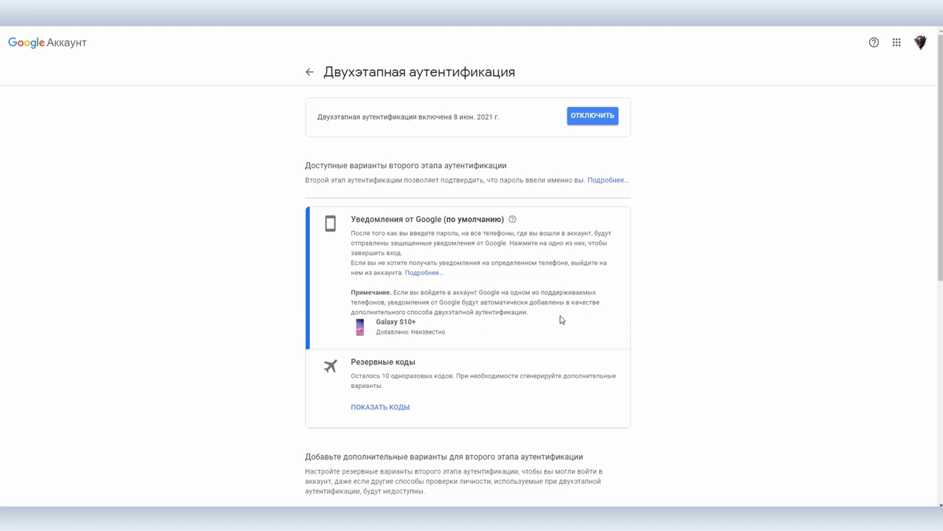
scroll(562, 320, down, 3)
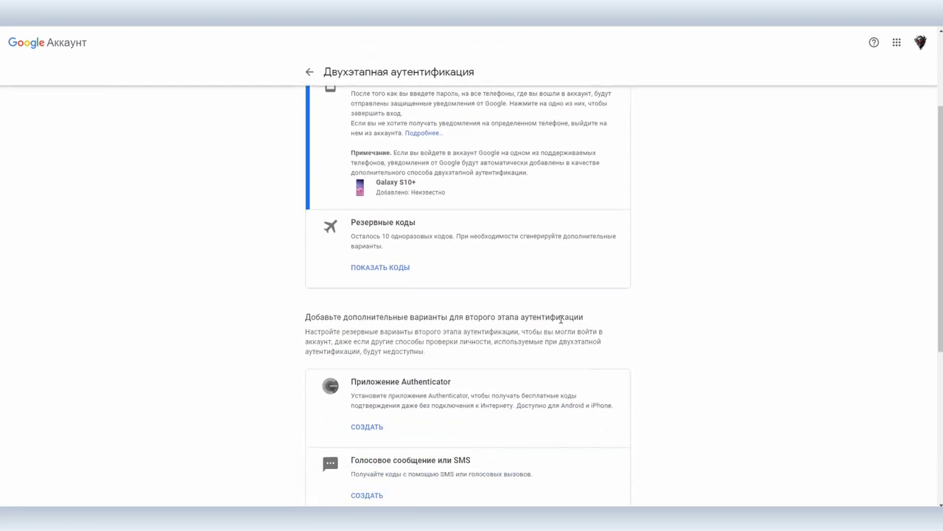
scroll(560, 322, down, 2)
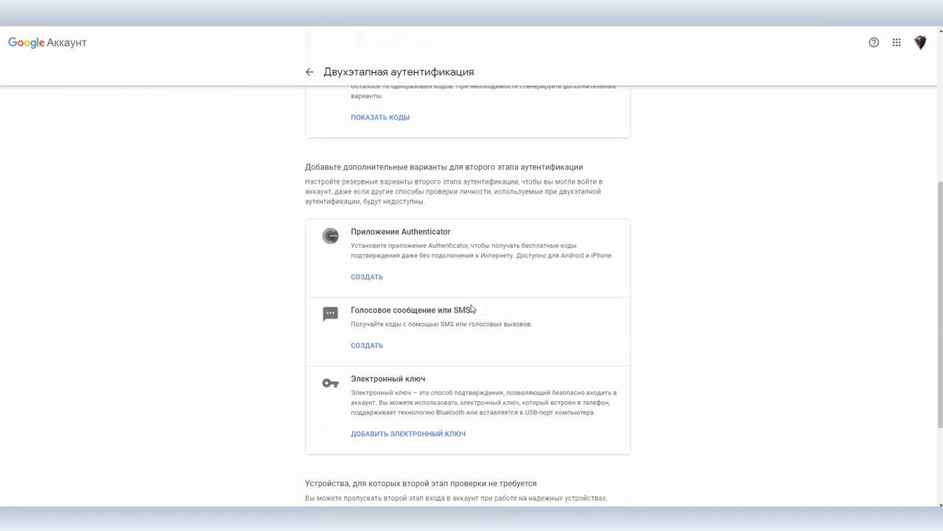
Add the Authenticator app for Android by scanning its QR code and entering its 6-digit code.
click(369, 277)
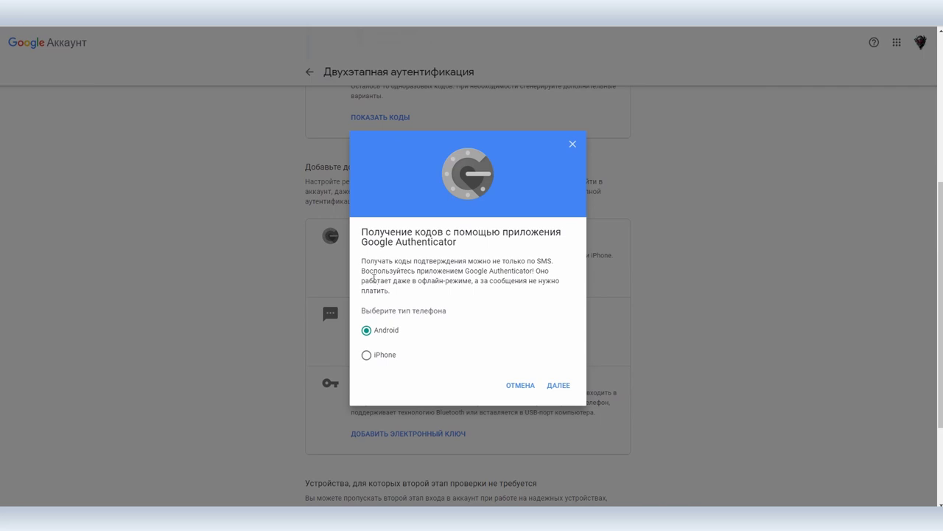
click(558, 387)
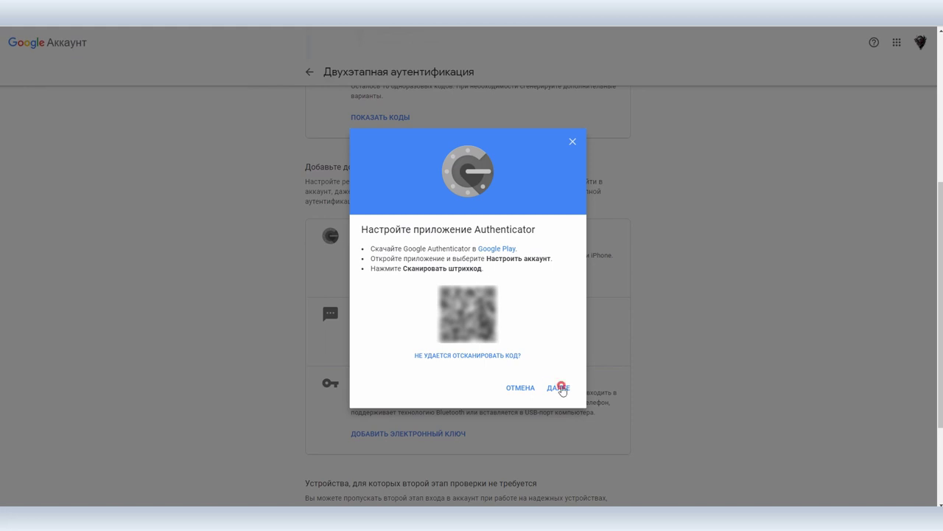
click(559, 388)
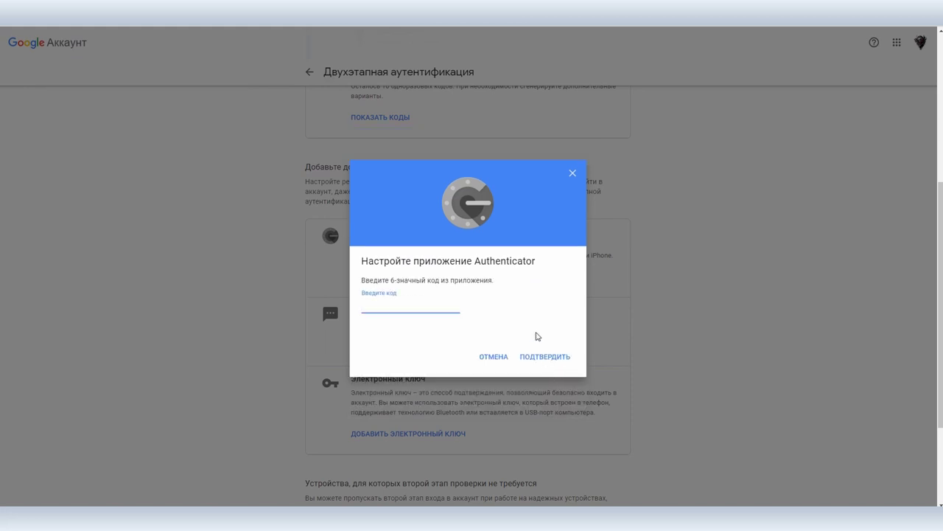
click(543, 357)
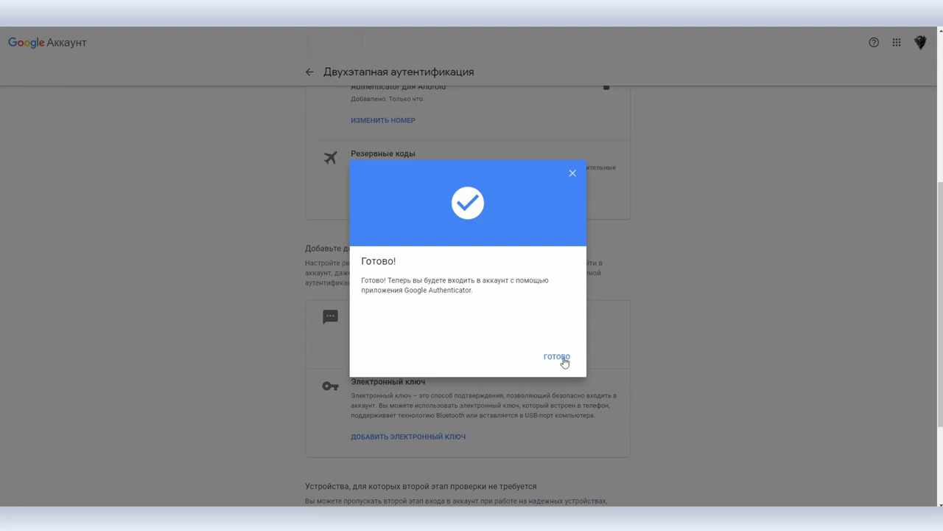
click(557, 357)
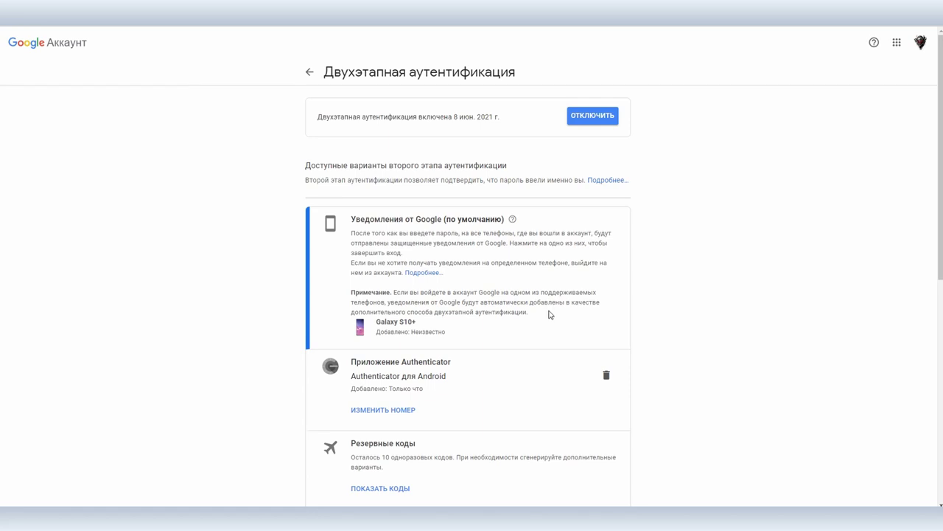
Add a phone number for SMS sign-in codes and verify it with the received code.
scroll(549, 312, down, 3)
scroll(549, 317, down, 1)
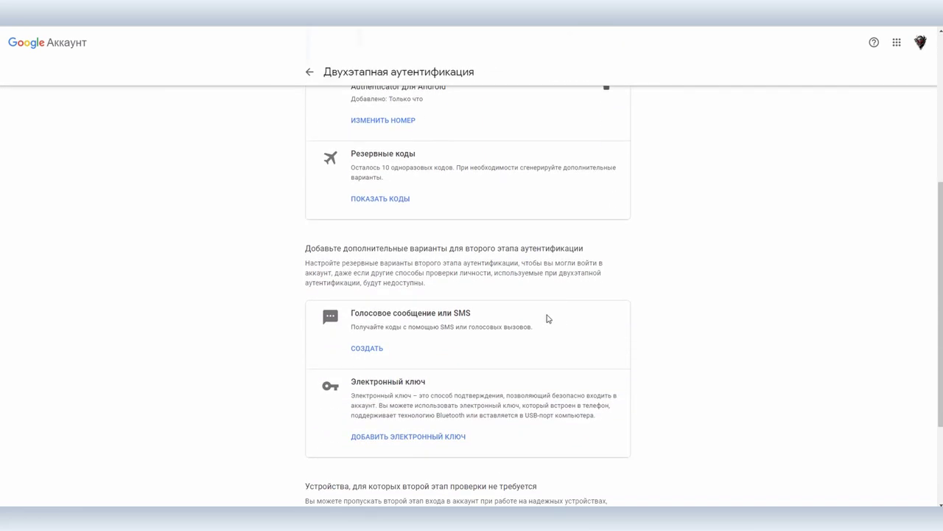
click(369, 348)
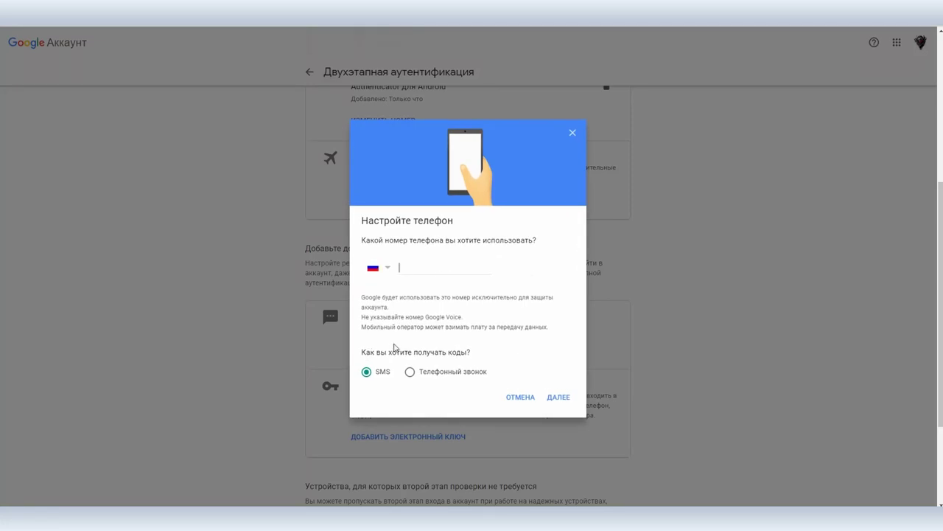
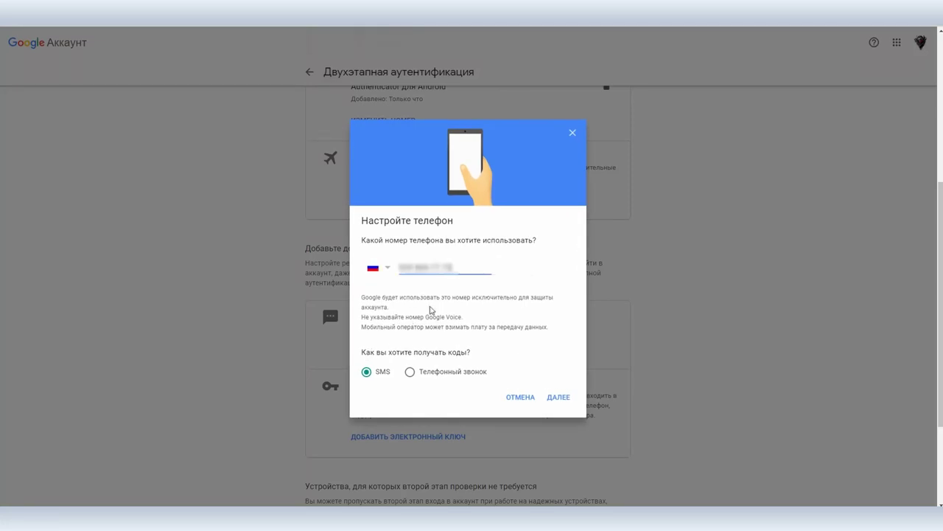
click(557, 398)
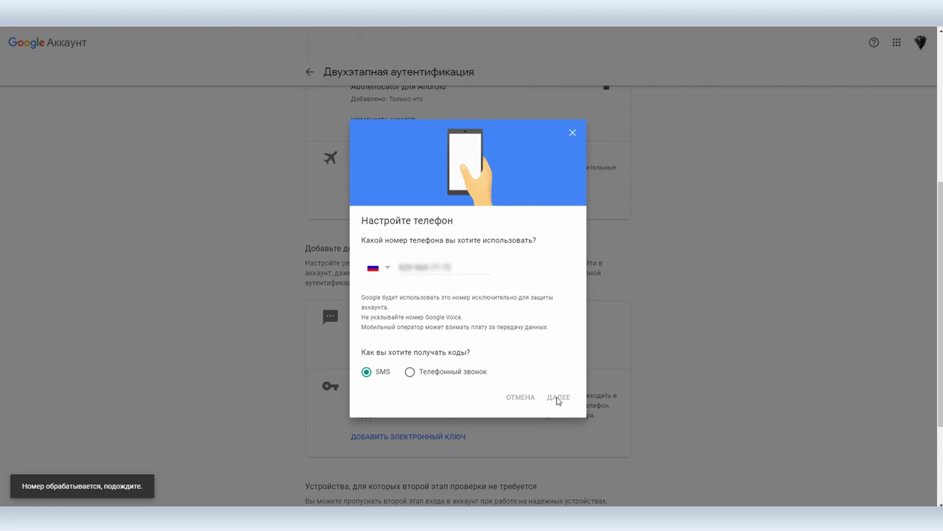
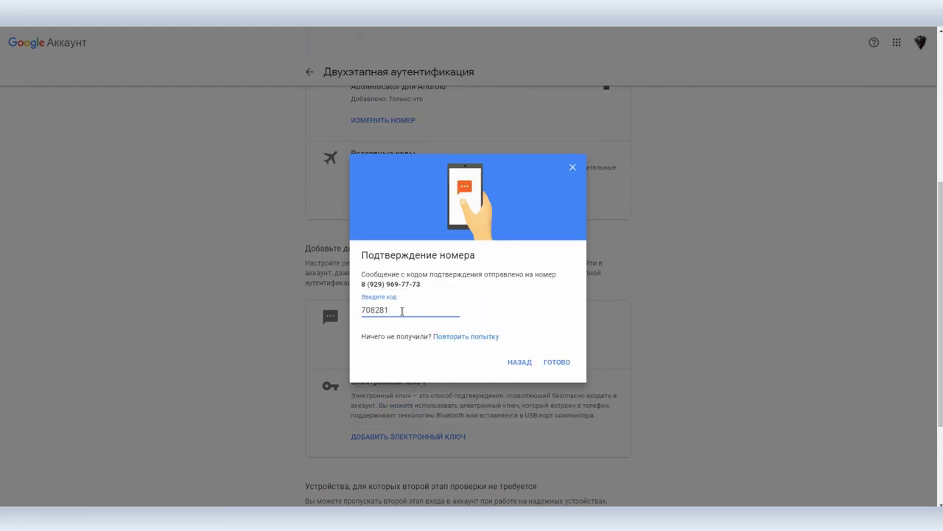
click(556, 362)
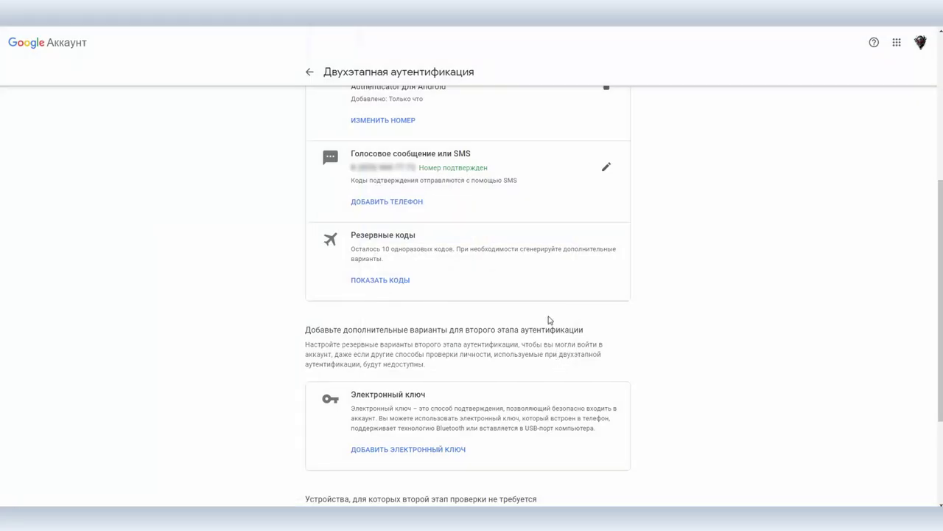
scroll(397, 285, down, 2)
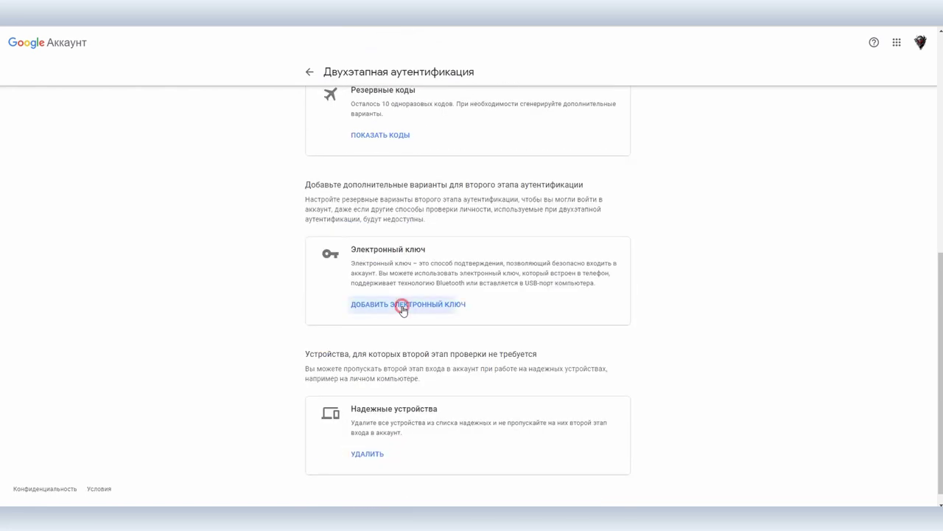
Register the Galaxy S10+ as a security key for two-step verification.
click(400, 305)
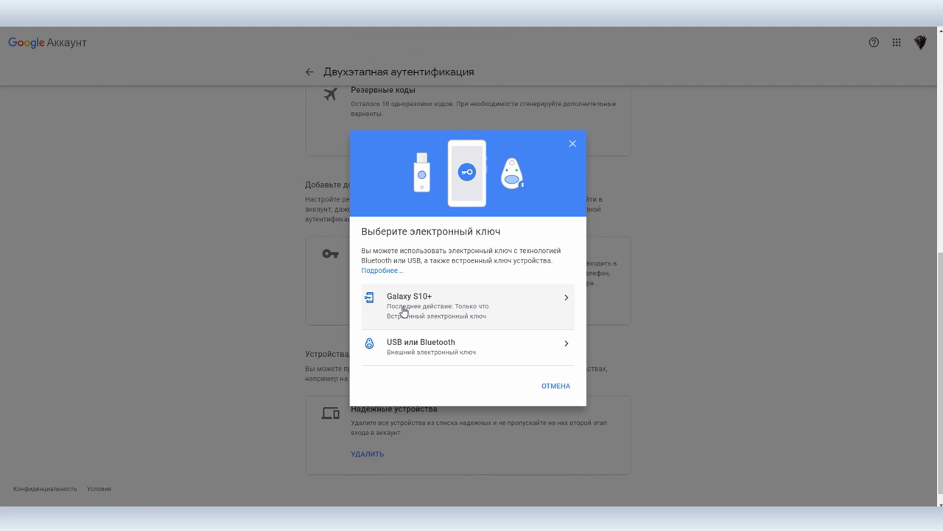
click(404, 312)
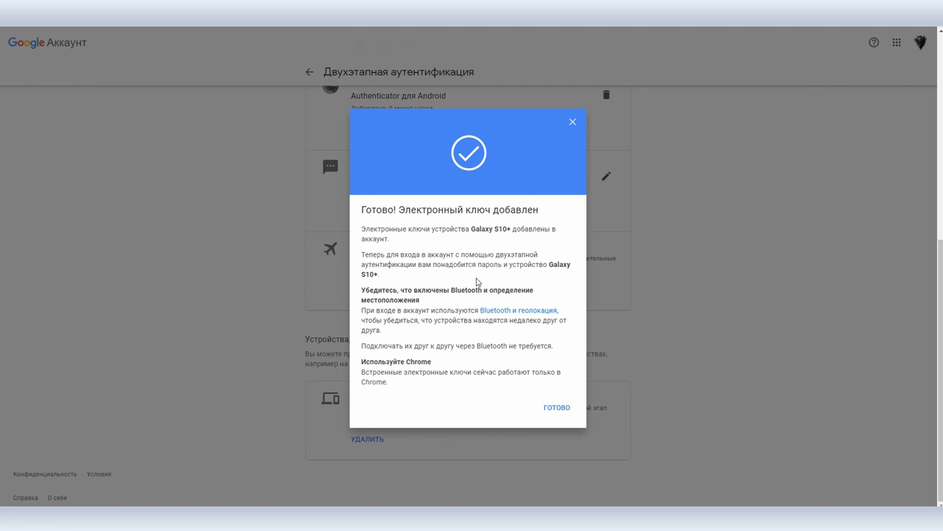
key(Escape)
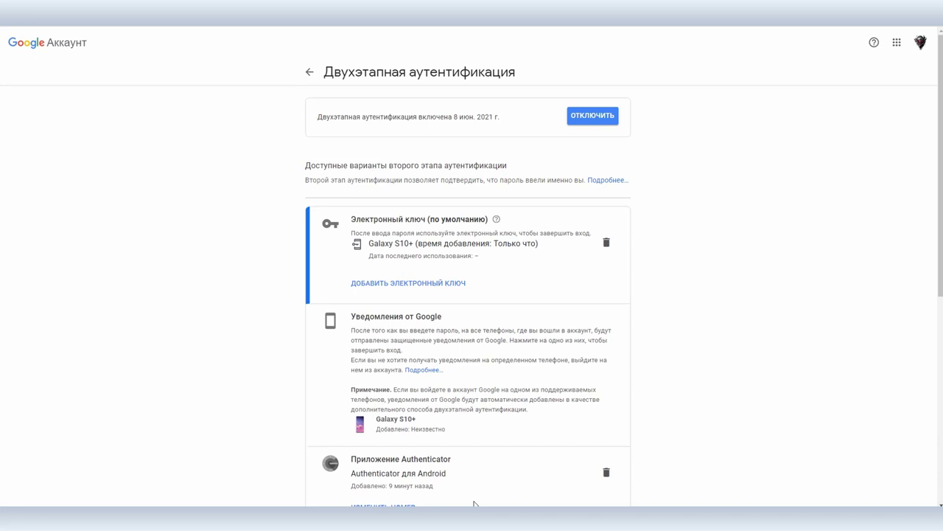
click(921, 43)
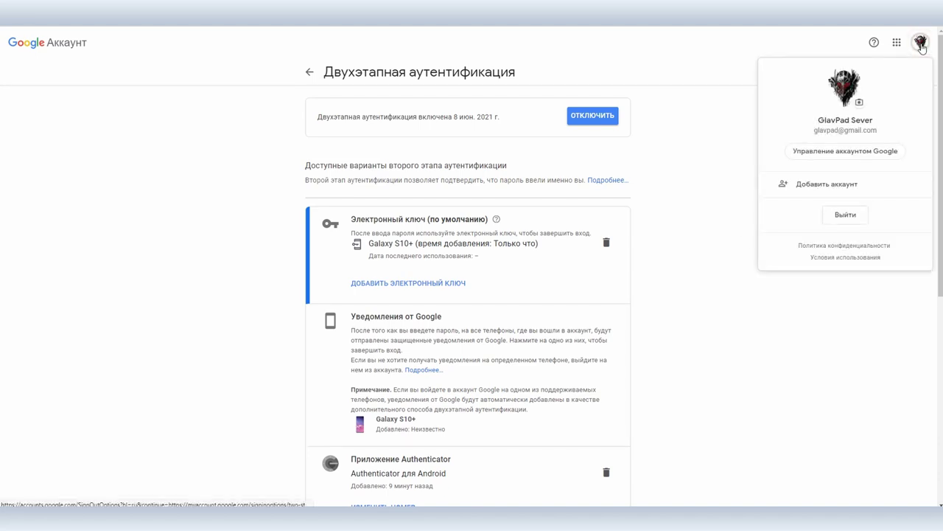
Sign out, pick the account and re-enter the password to reach the two-step challenge.
click(849, 213)
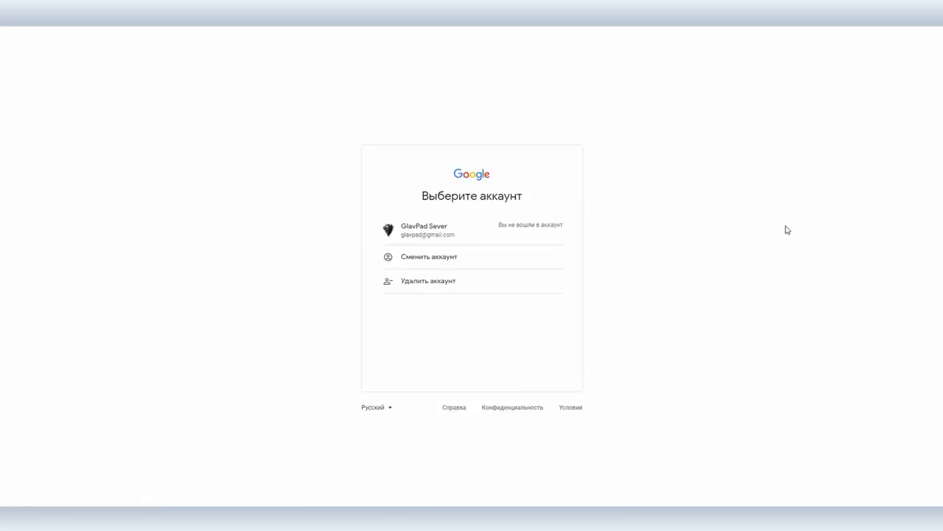
click(459, 231)
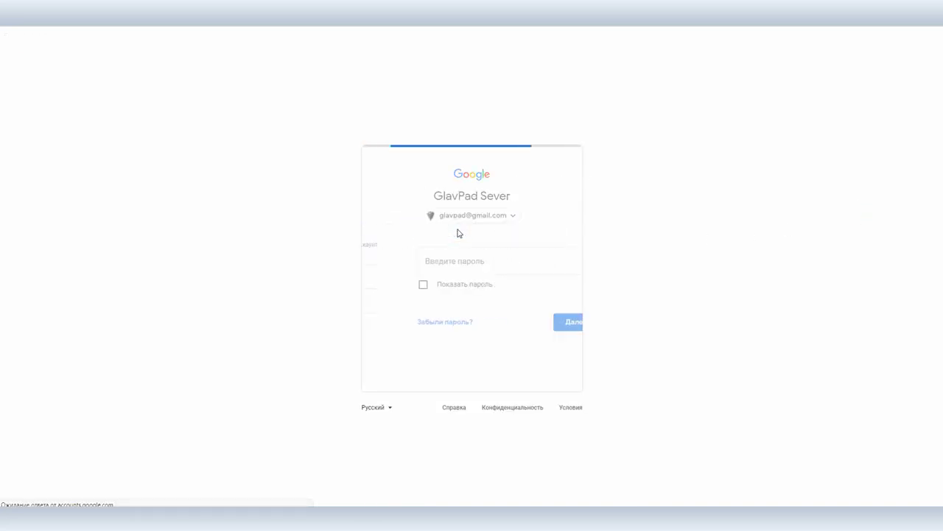
text(•••••••••••••)
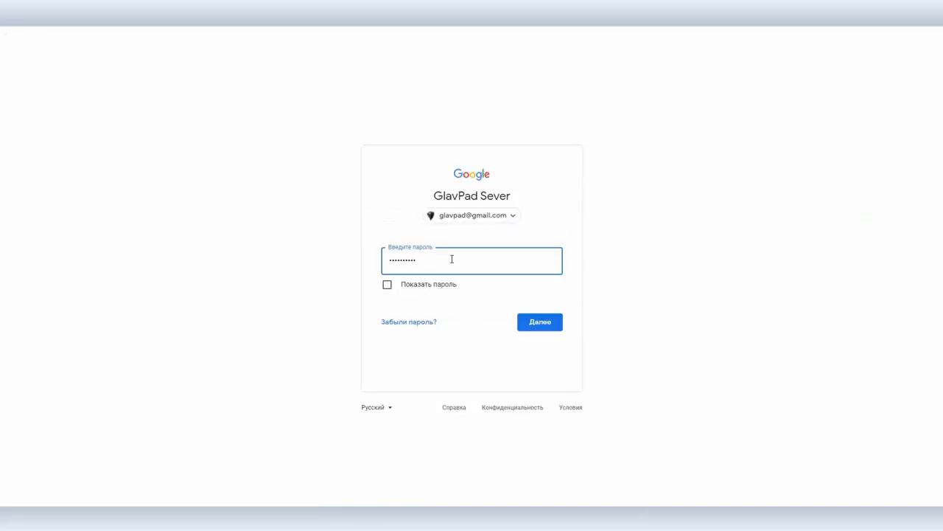
text(•••••)
key(Return)
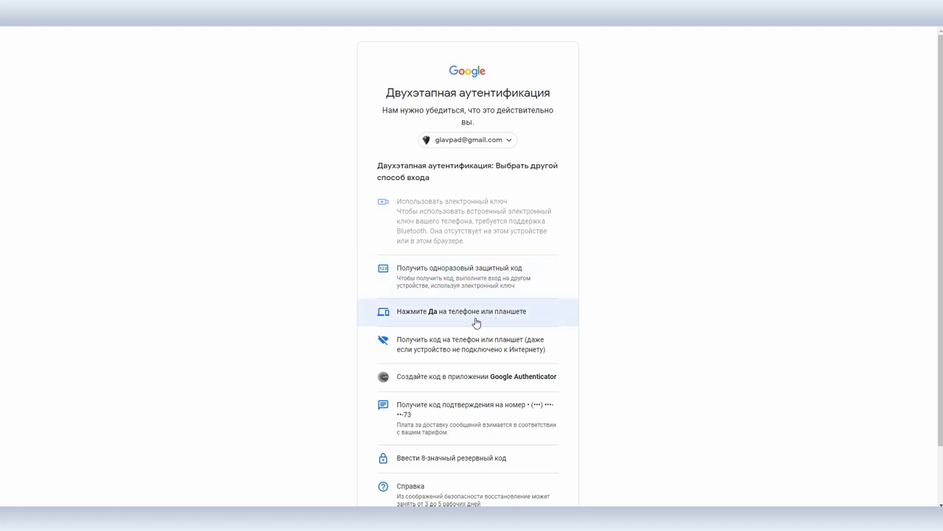
Request a sign-in code on the Galaxy S10+, then sign out, sign back in and list other methods.
scroll(479, 320, down, 1)
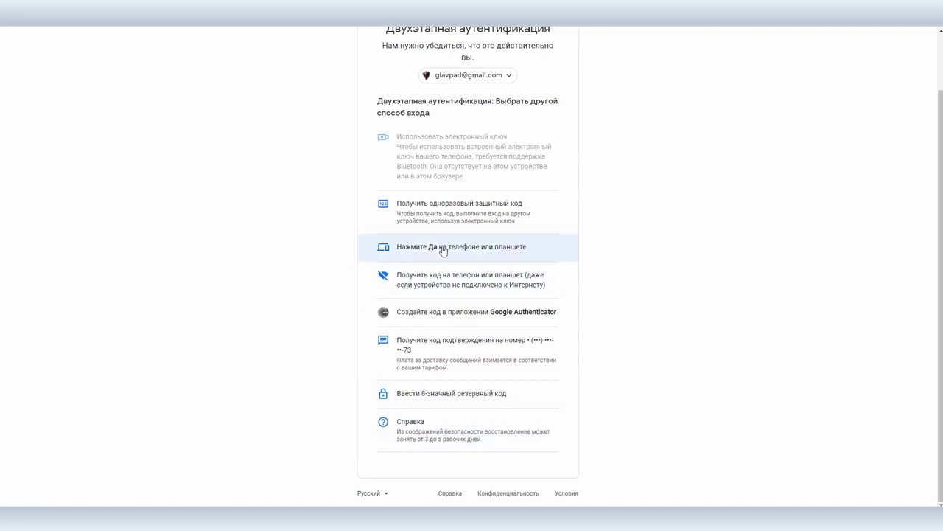
click(449, 286)
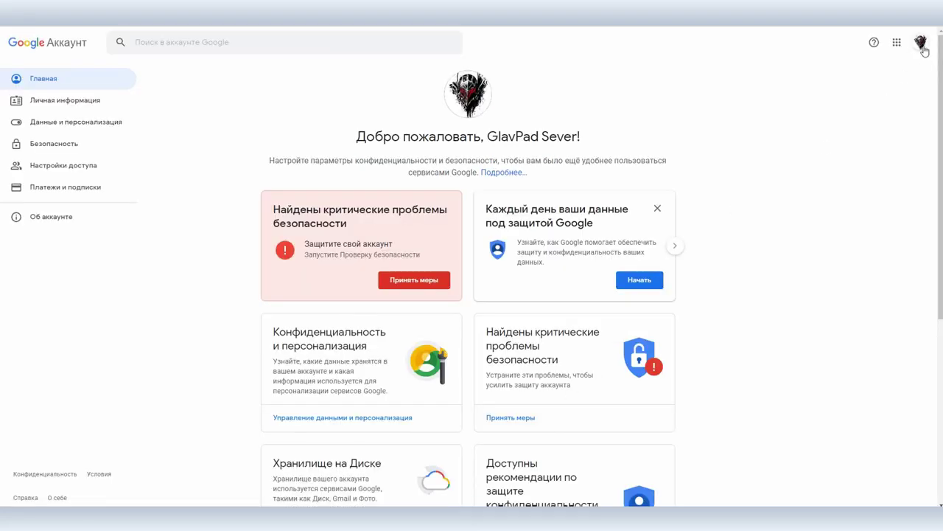
click(919, 42)
click(846, 214)
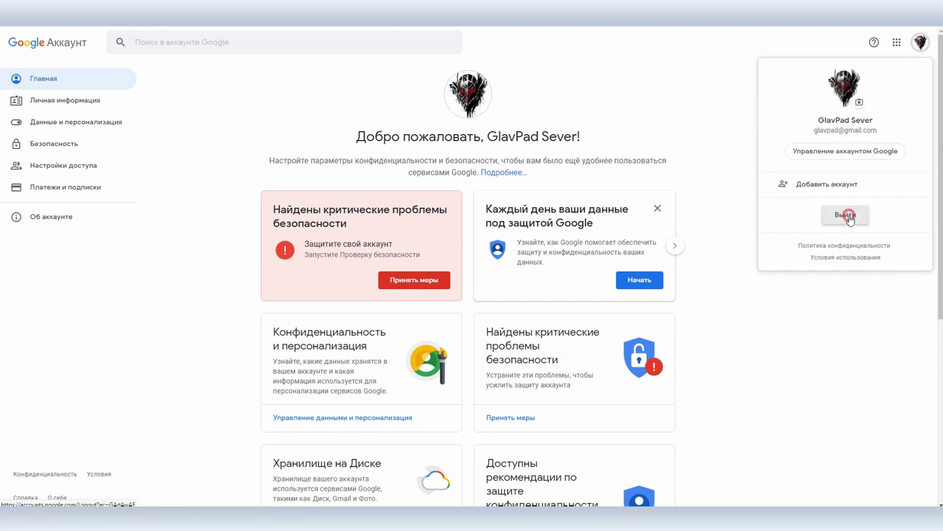
click(457, 230)
click(542, 324)
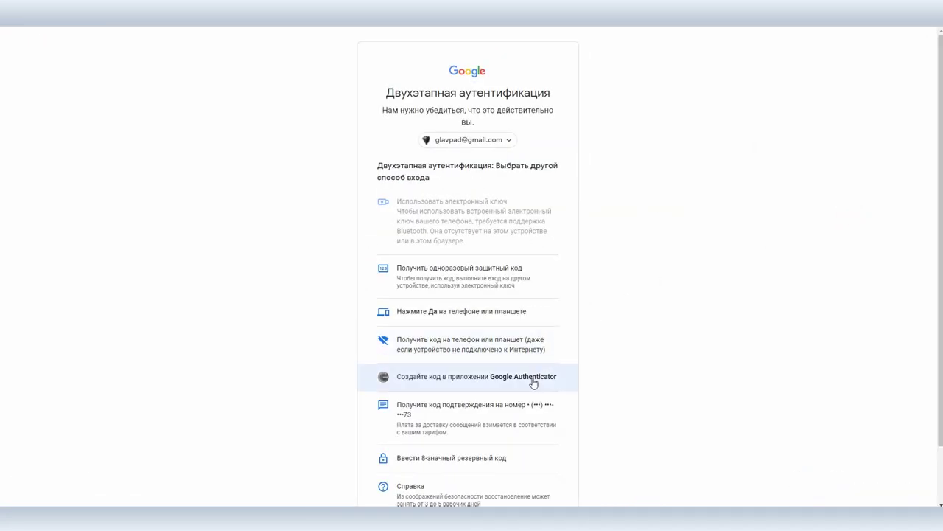
scroll(531, 372, down, 1)
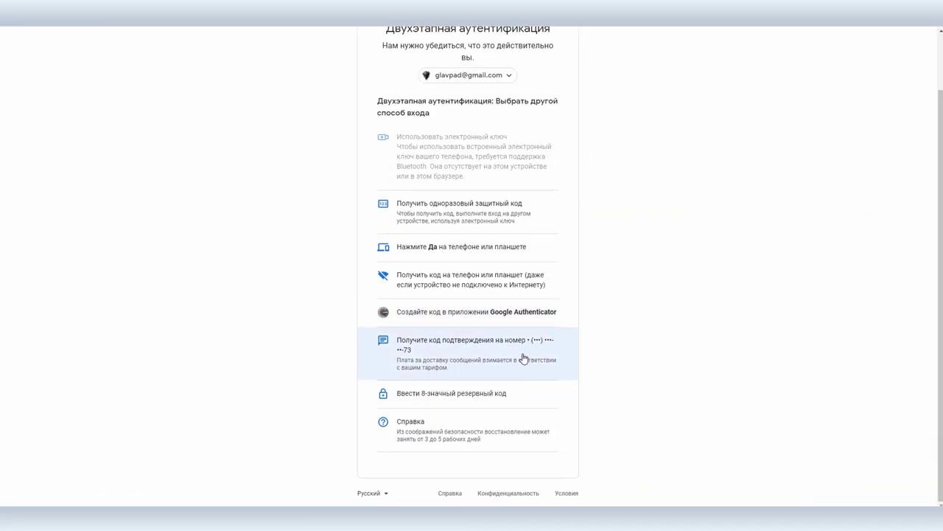
scroll(509, 266, up, 1)
click(506, 254)
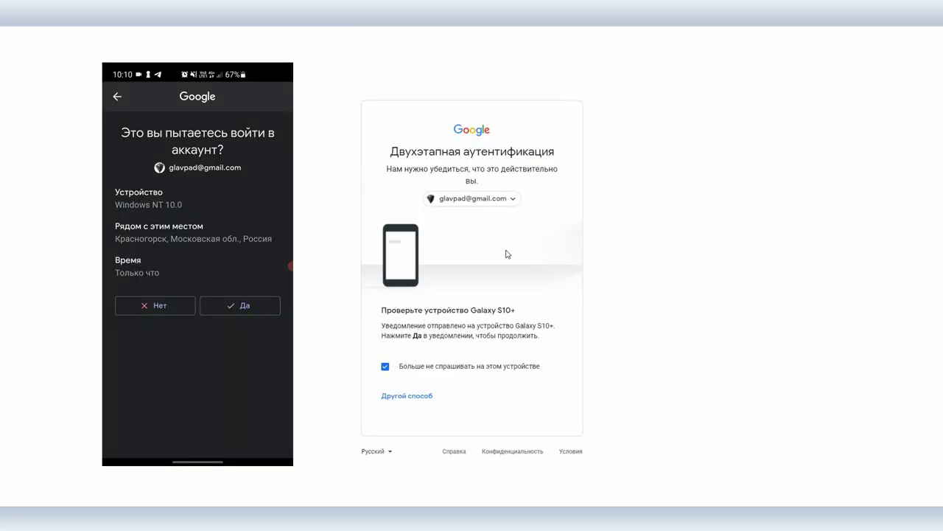